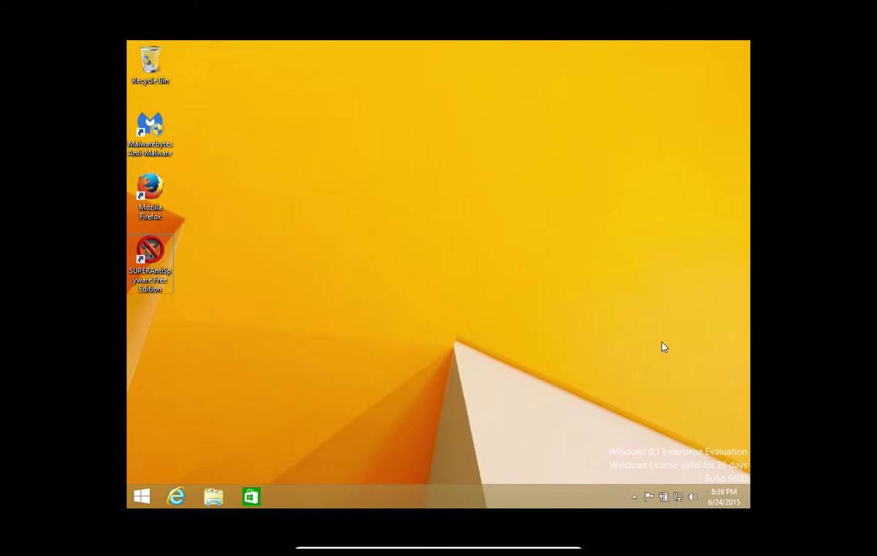
Step: Search for msconfig from the Start screen and run it as administrator
click(142, 499)
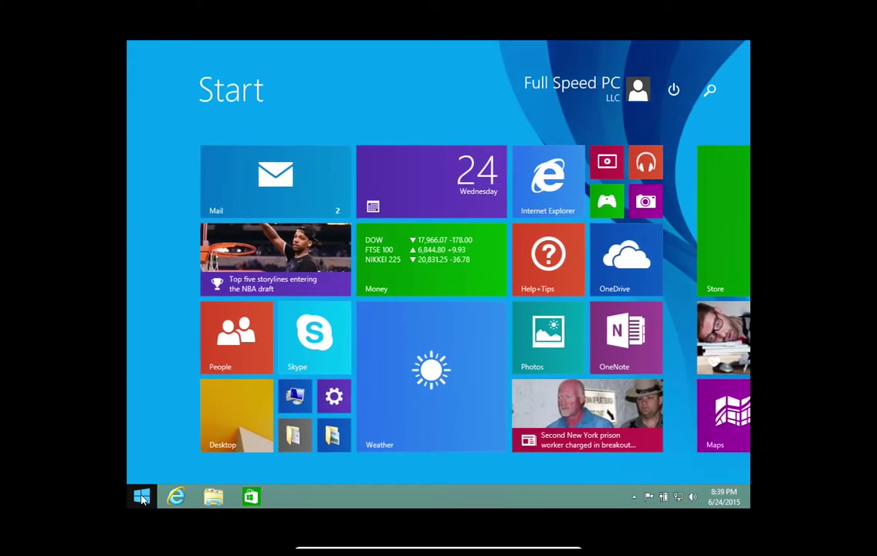
click(709, 93)
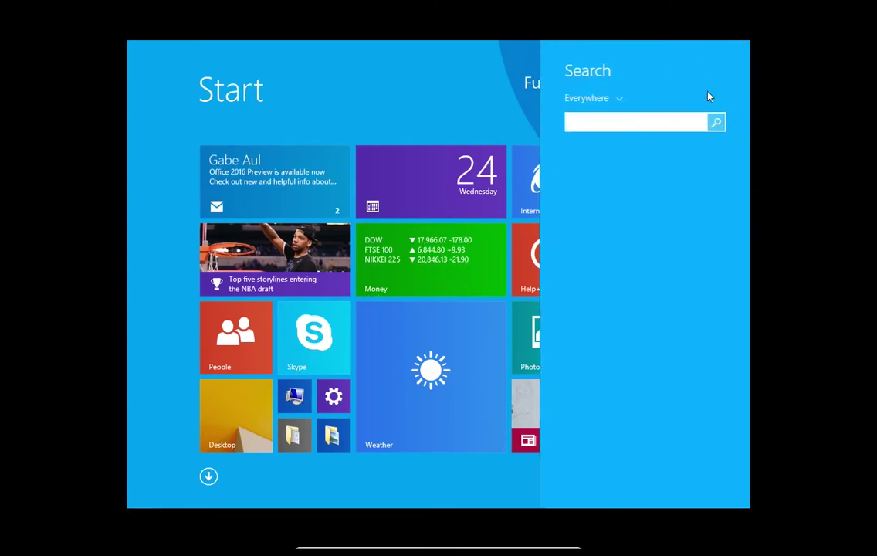
text(msconfig)
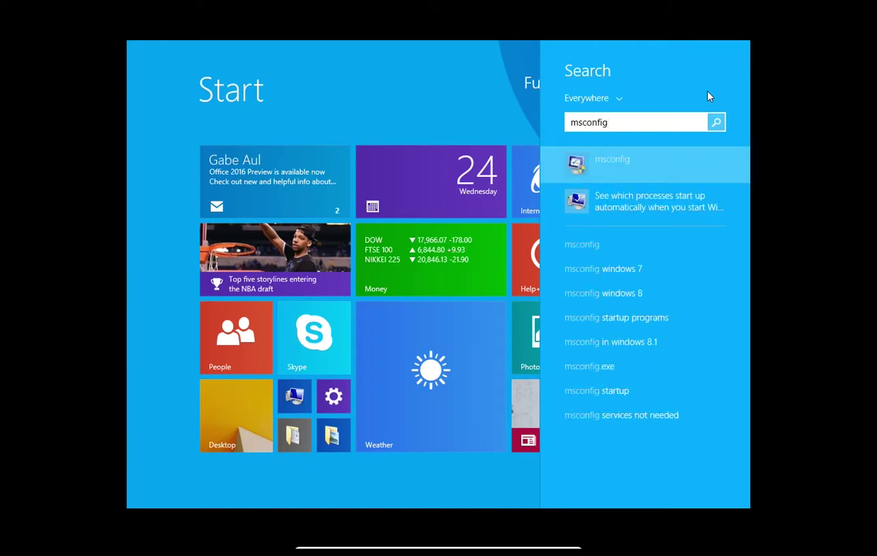
right_click(627, 169)
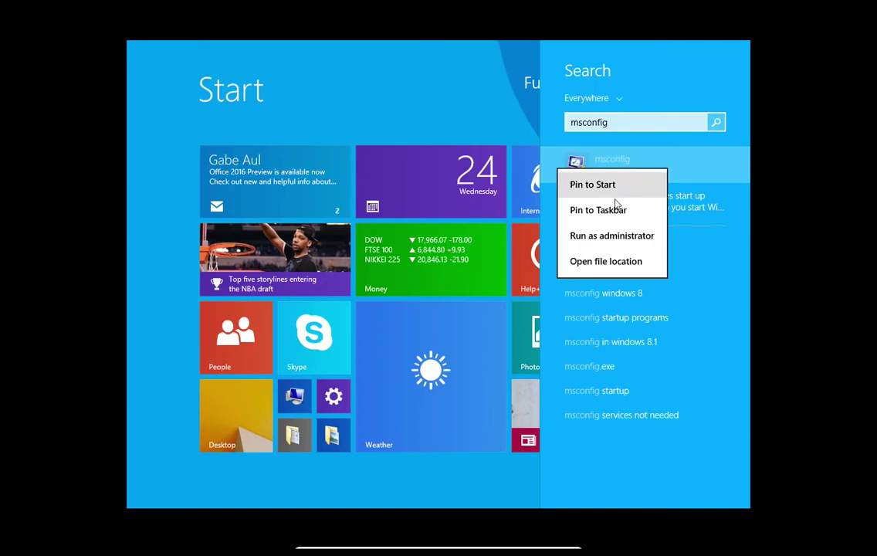
click(604, 238)
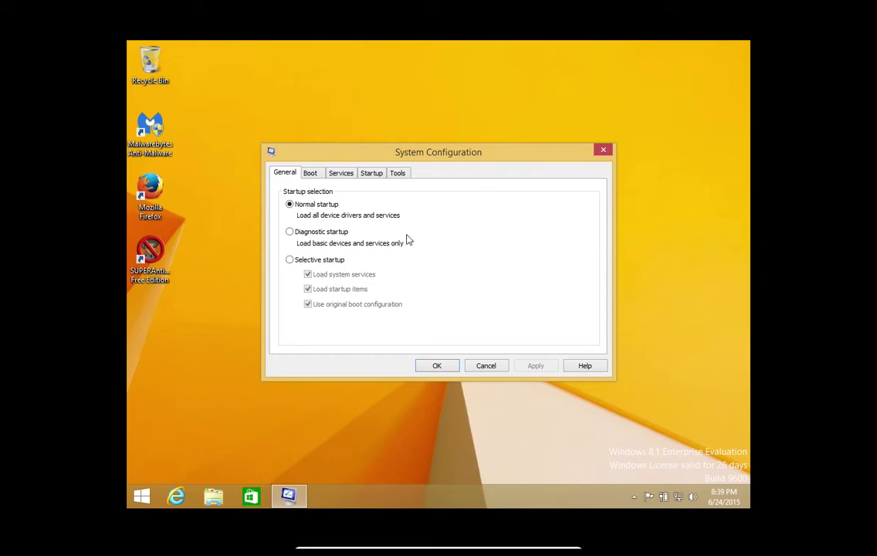
Step: Enable Safe boot with the Network option on the Boot tab, apply it, and exit without restarting
click(311, 174)
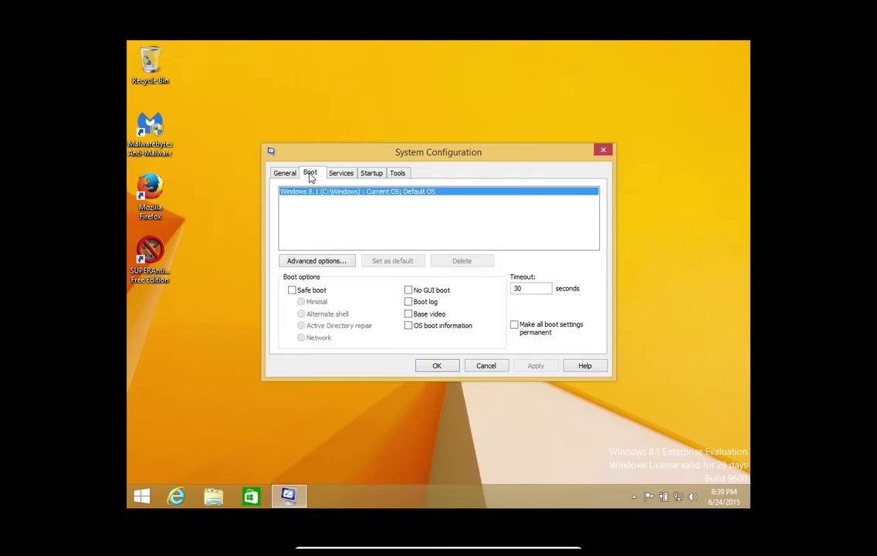
click(292, 290)
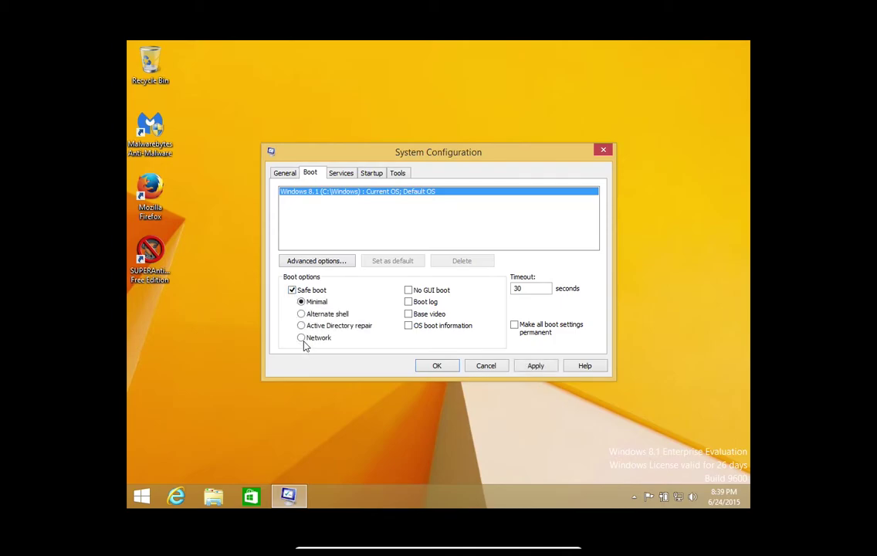
click(302, 340)
click(537, 366)
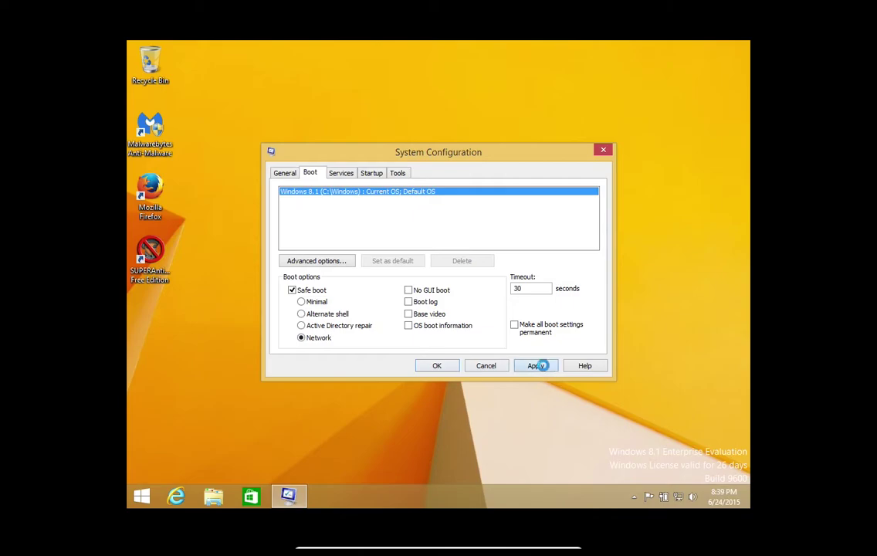
click(437, 366)
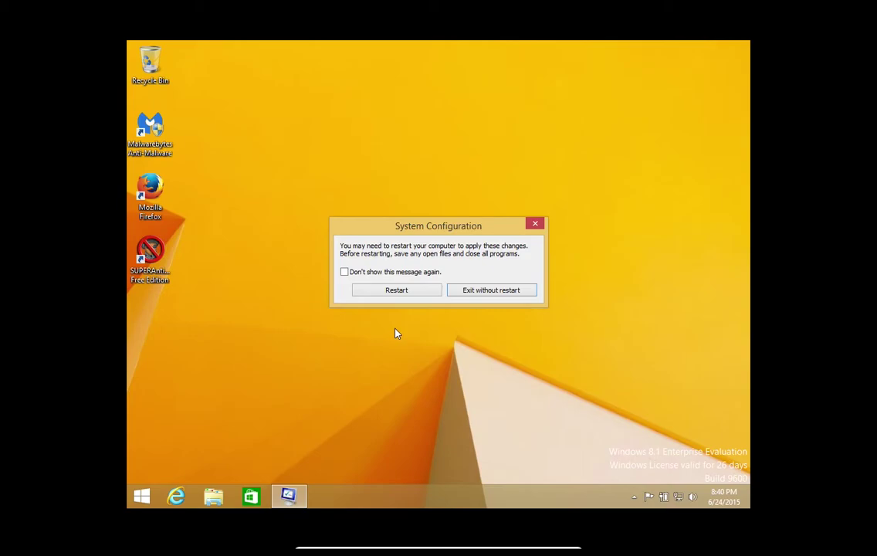
click(497, 288)
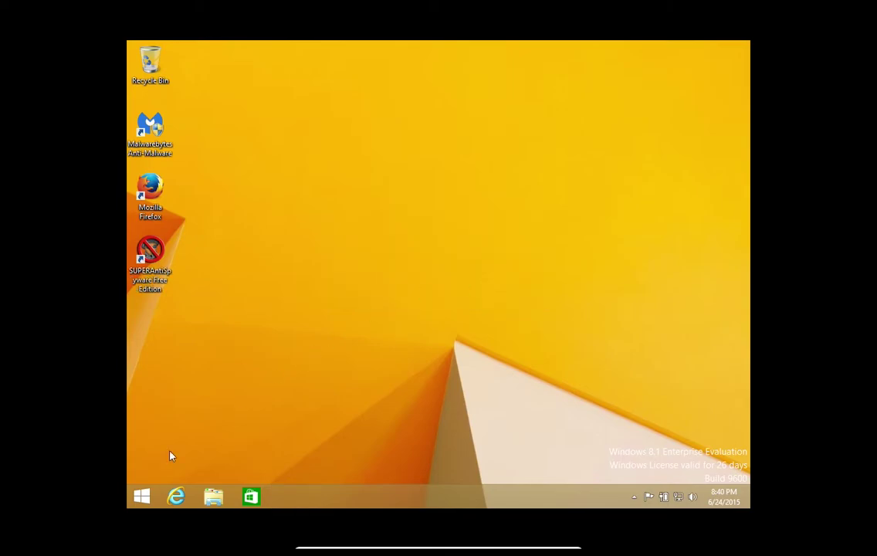
Step: Shift+Restart from the Start screen power menu to reach the recovery options
click(140, 500)
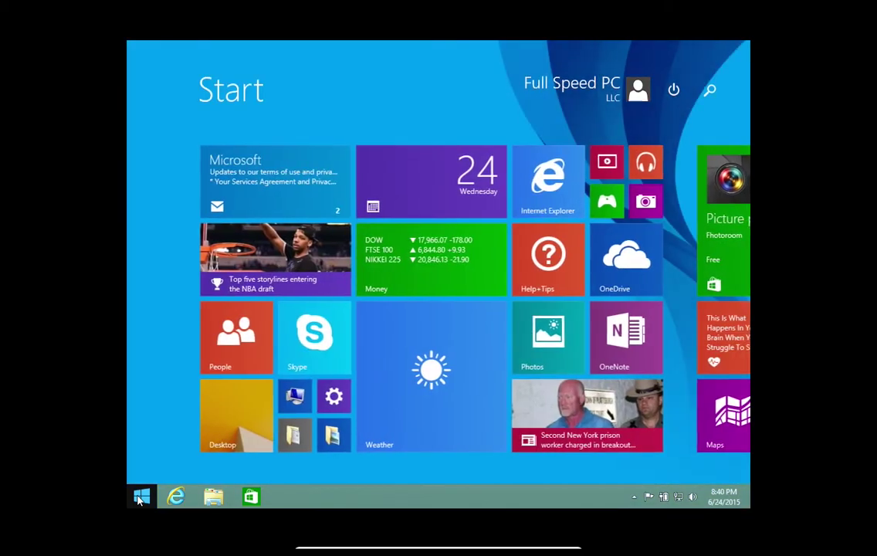
click(675, 92)
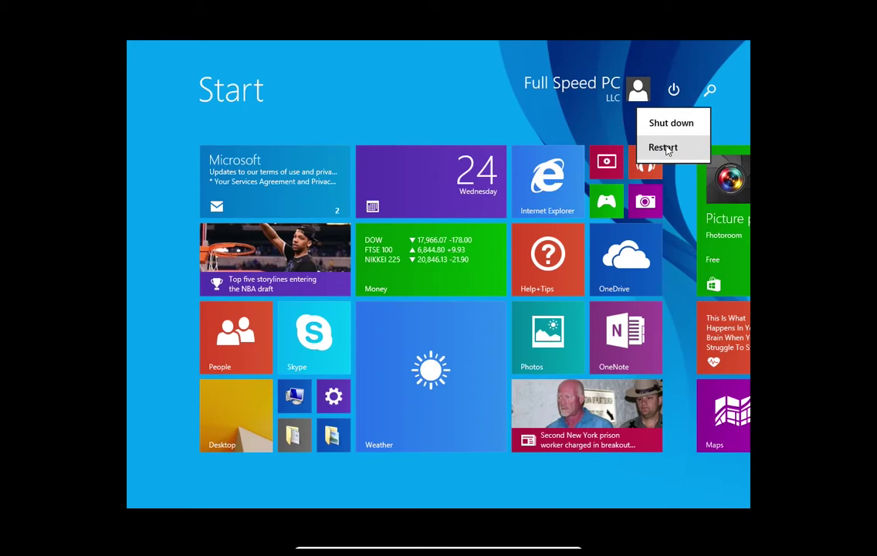
click(668, 148)
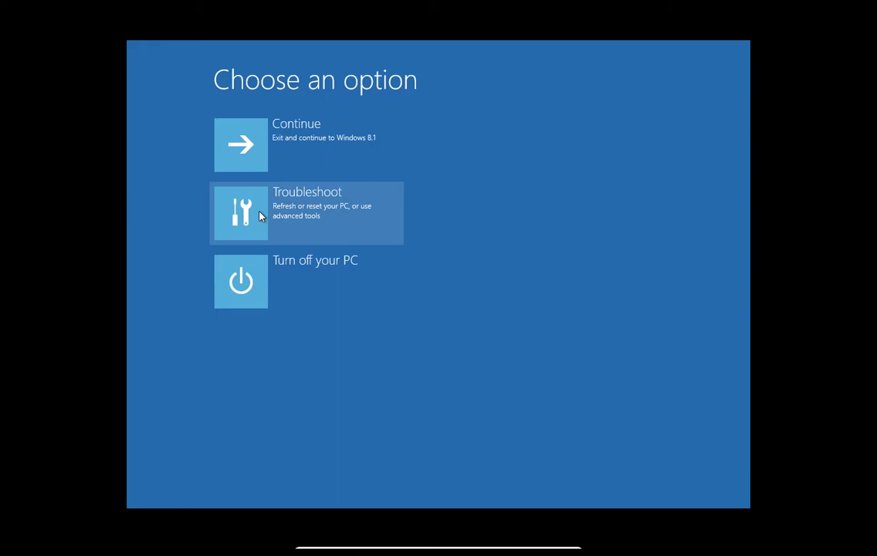
Step: Go through Troubleshoot, Advanced options and Startup Settings, then restart to choose a startup mode
click(261, 217)
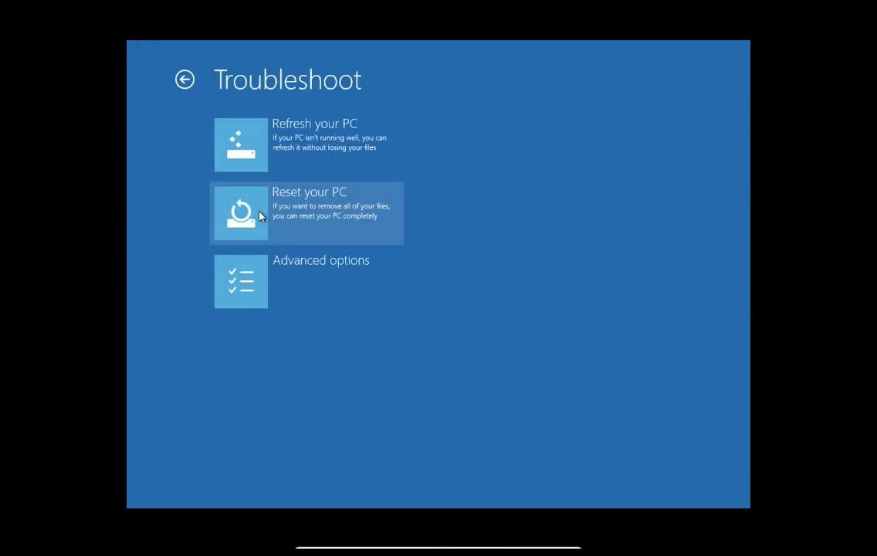
click(248, 294)
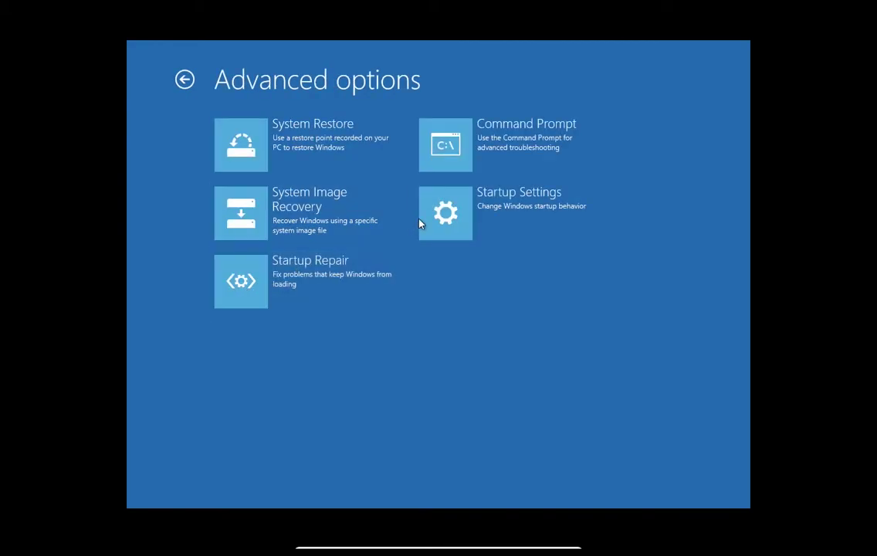
click(446, 222)
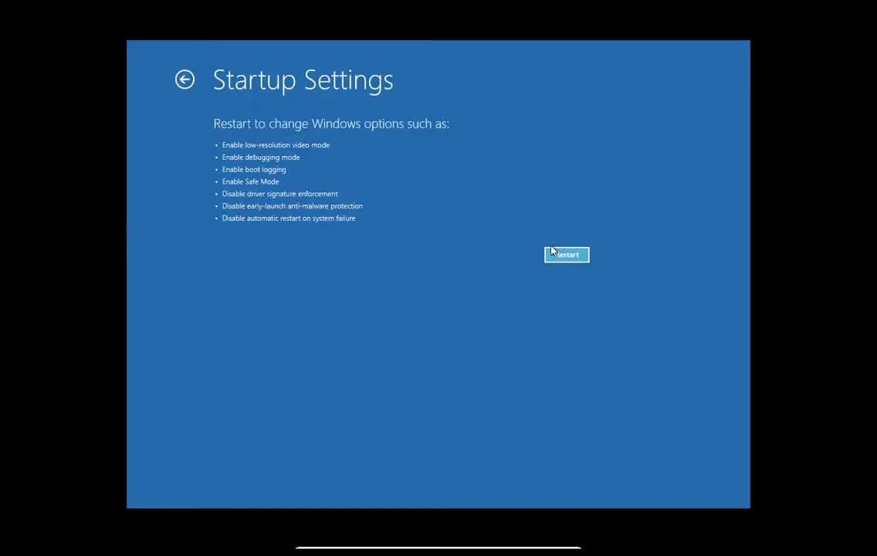
click(575, 256)
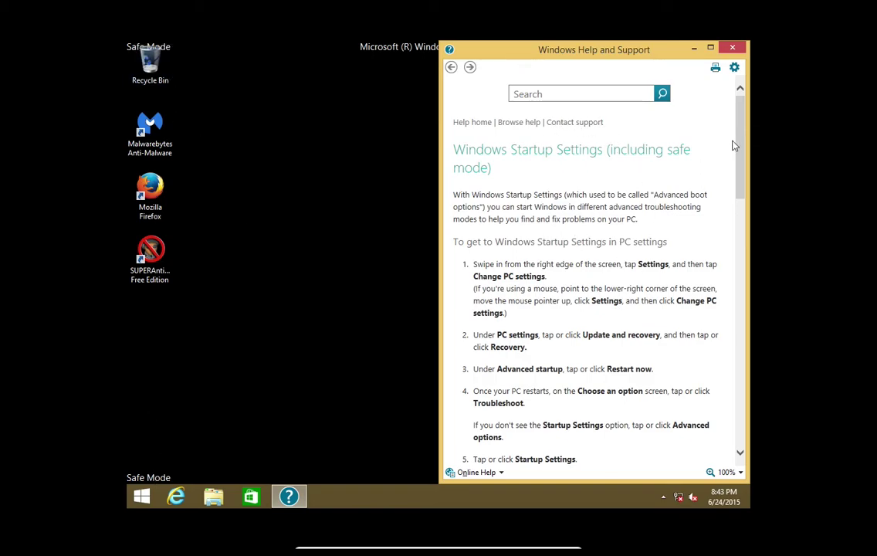
Step: Scroll down through the Startup Settings article in Help and Support
drag(741, 143, 735, 334)
scroll(733, 316, down, 3)
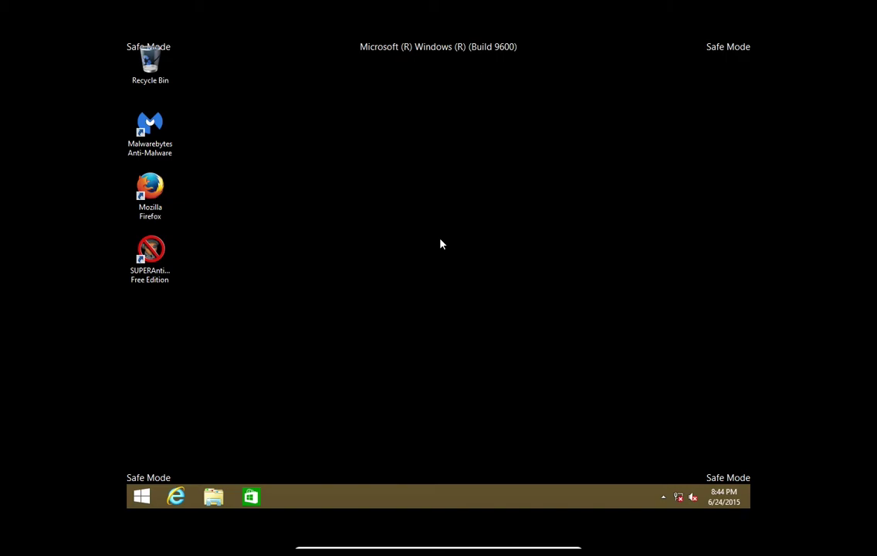
Step: From the Safe Mode desktop, search for msconfig and run it as administrator
click(142, 499)
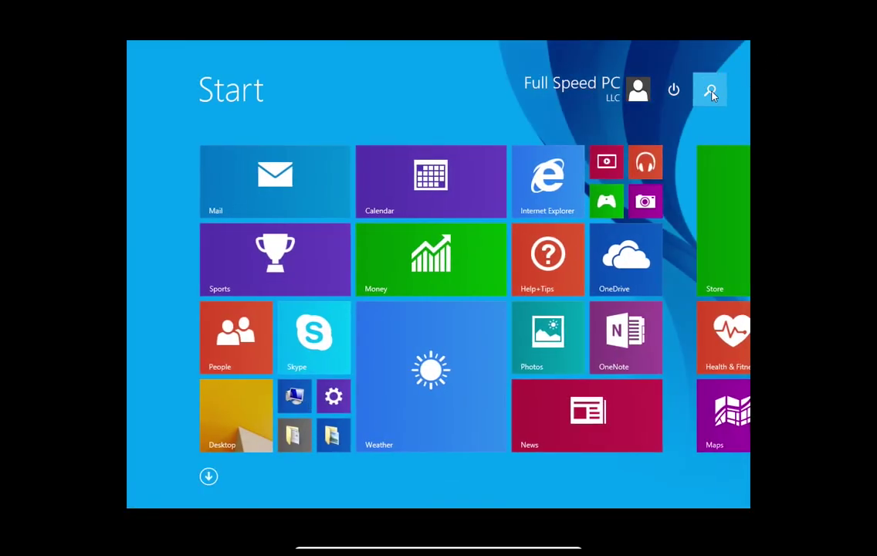
click(710, 92)
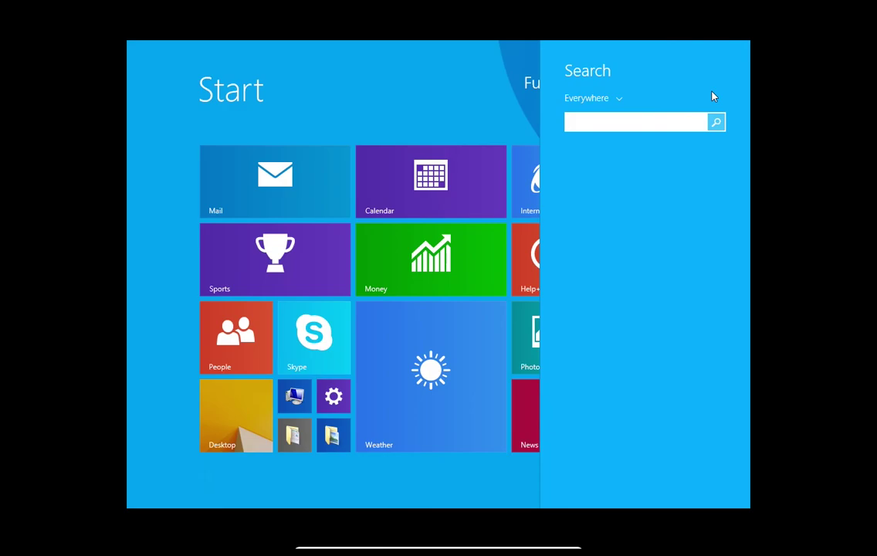
text(msconfig)
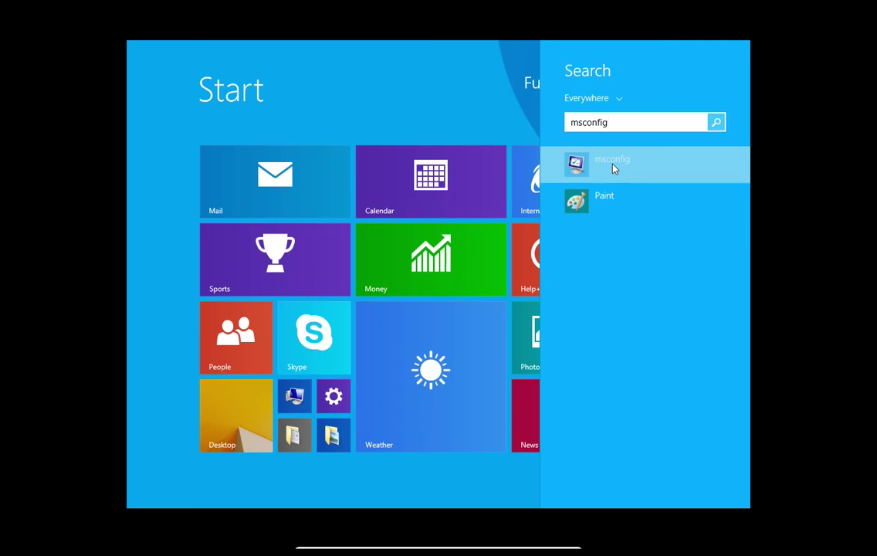
click(614, 168)
right_click(614, 168)
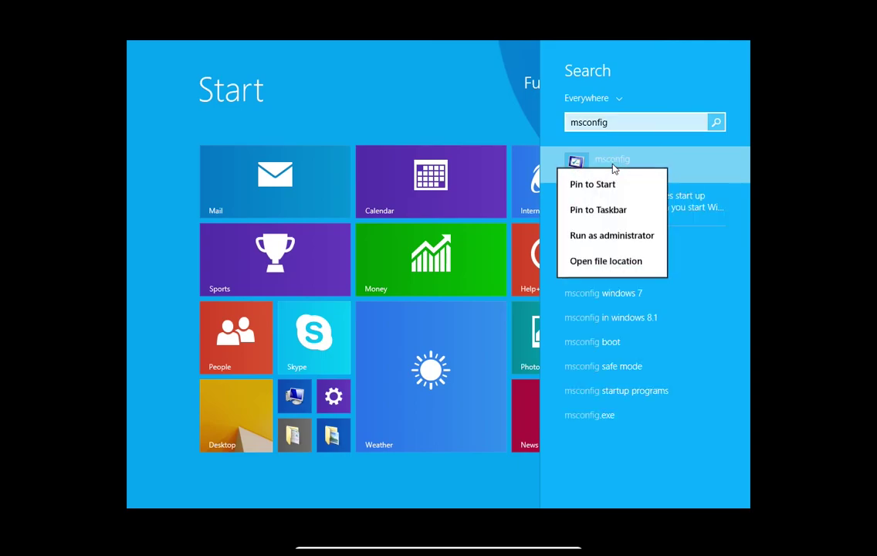
click(593, 237)
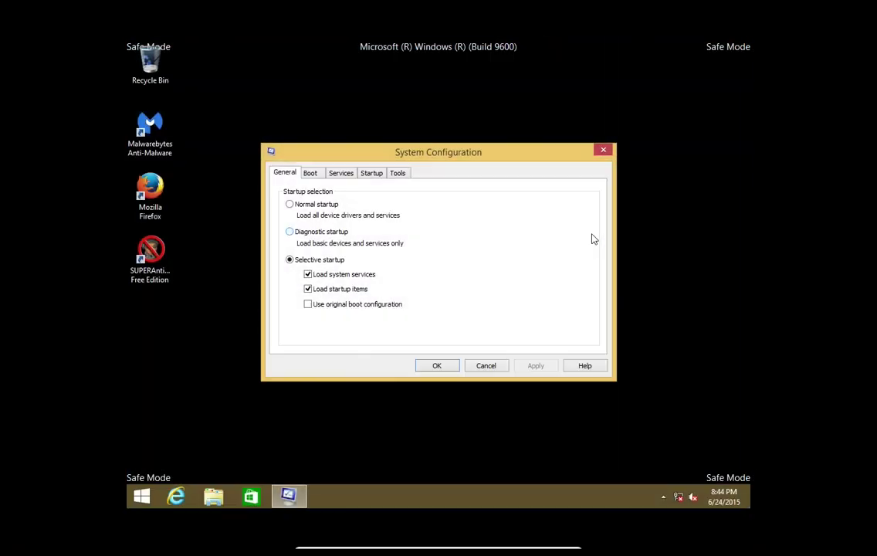
Step: Uncheck Safe boot on the Boot tab, then apply and confirm with OK
click(307, 176)
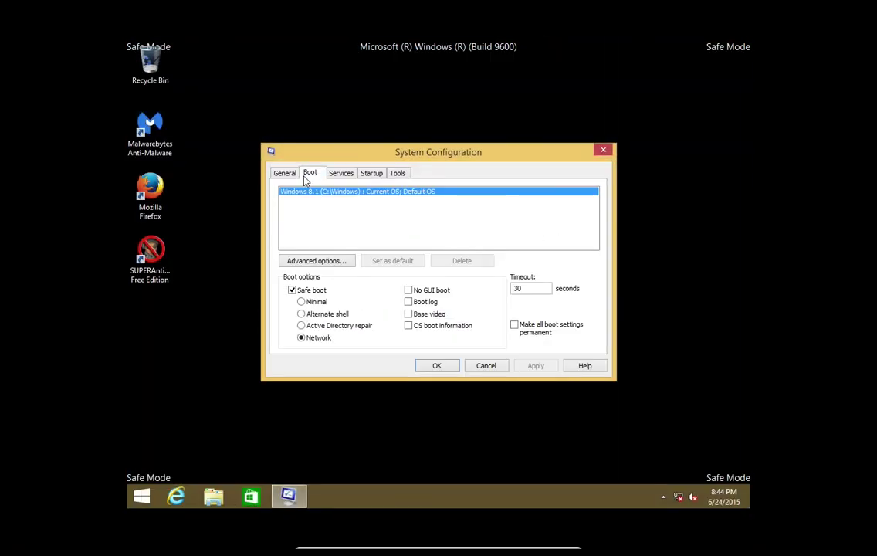
click(293, 290)
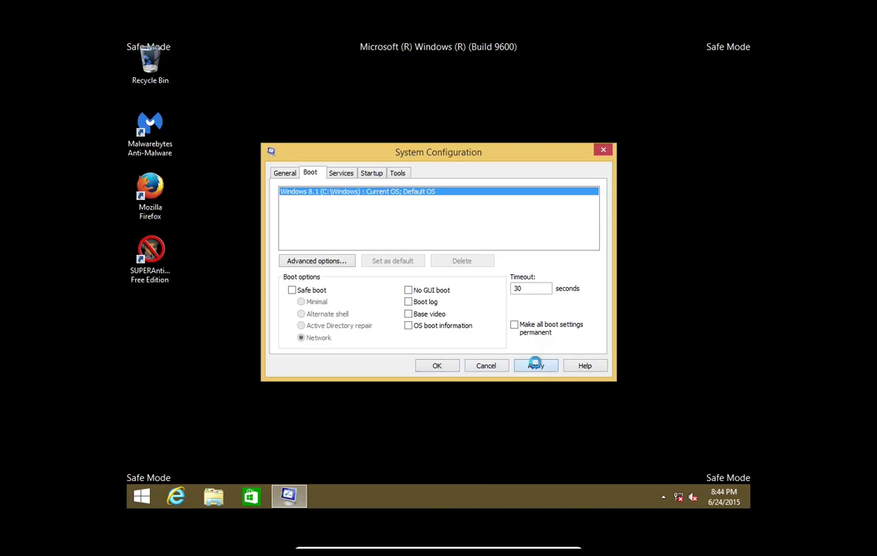
click(536, 366)
click(431, 366)
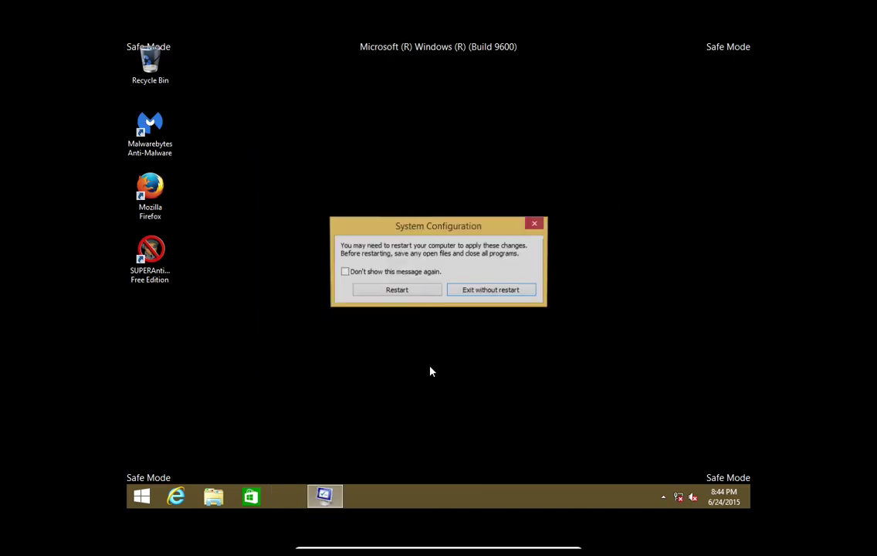